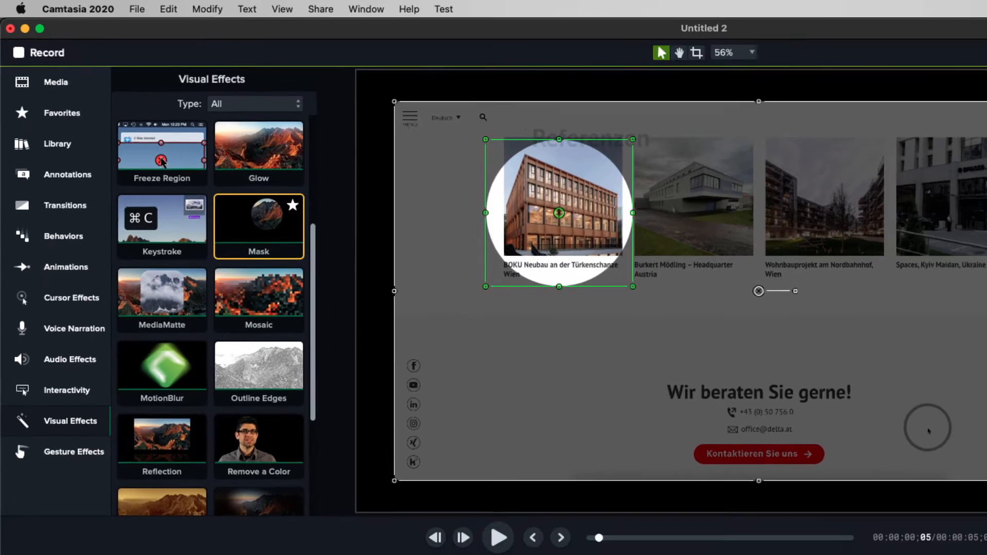
# - Switch the clip's mask to a rectangle at 32% opacity, then remove the Mask effect from the clip
pyautogui.click(913, 93)
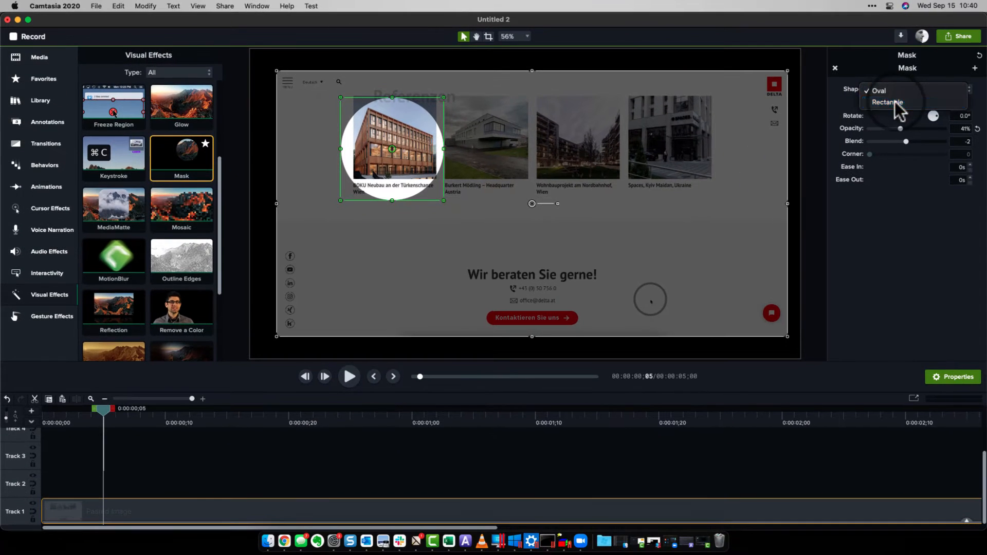
pyautogui.click(898, 103)
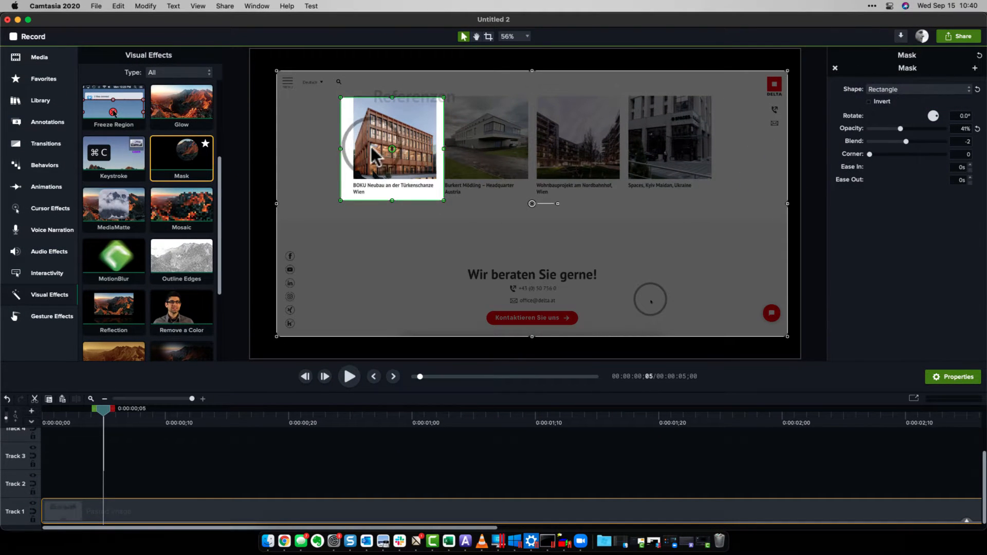
pyautogui.moveTo(901, 128)
pyautogui.mouseDown()
pyautogui.moveTo(886, 129)
pyautogui.moveTo(914, 127)
pyautogui.moveTo(895, 128)
pyautogui.mouseUp()
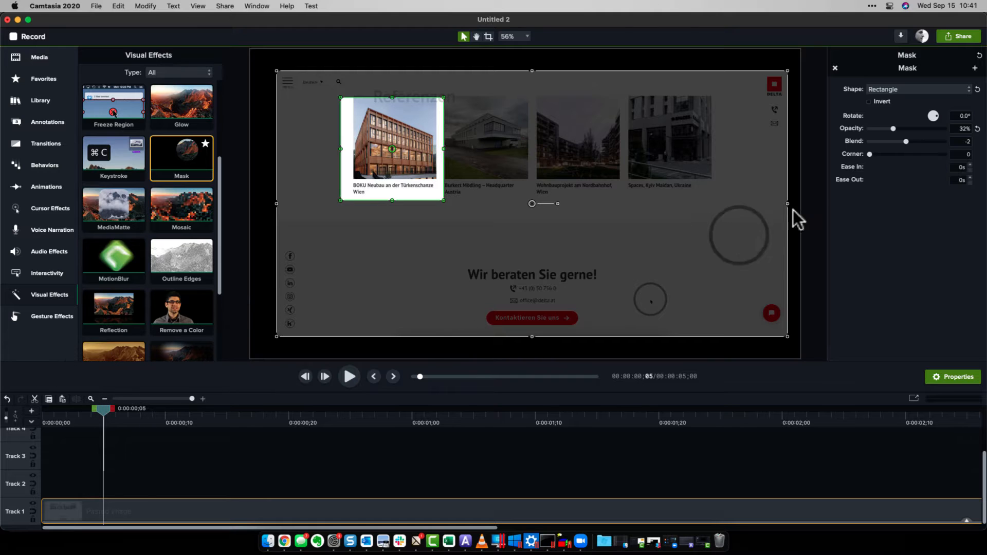
pyautogui.click(835, 67)
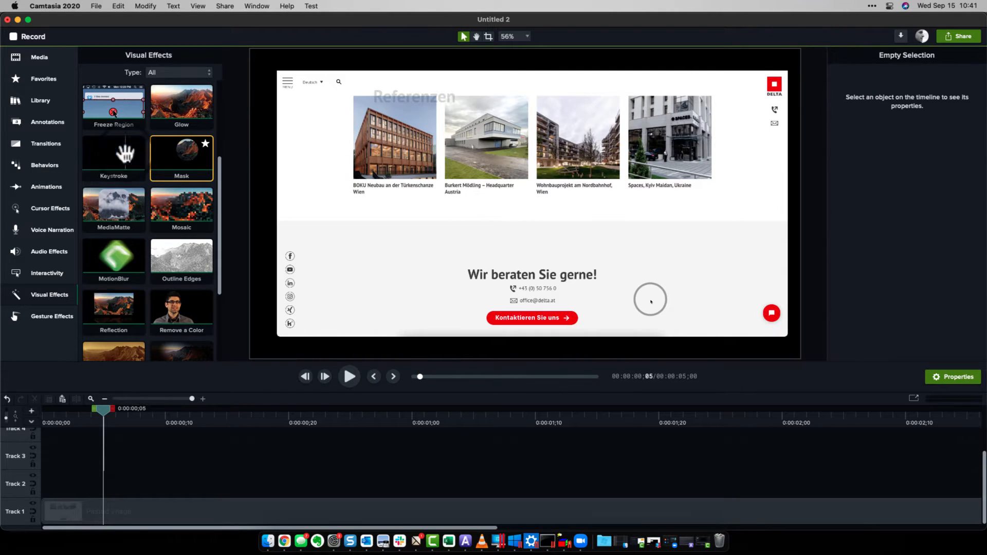
# - Add a dark rectangle shape from the annotation shapes so it covers the whole canvas
pyautogui.click(39, 127)
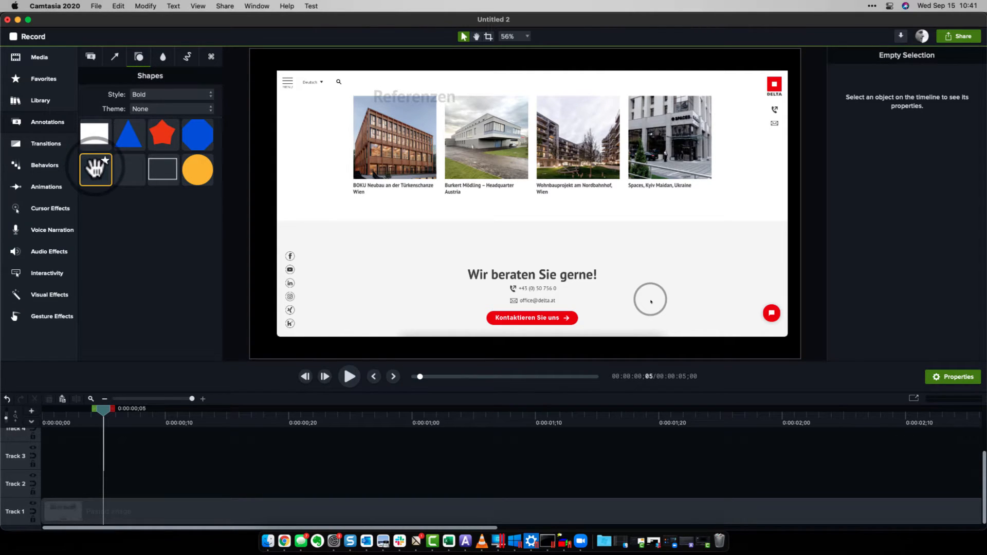
pyautogui.moveTo(96, 168); pyautogui.dragTo(787, 337)
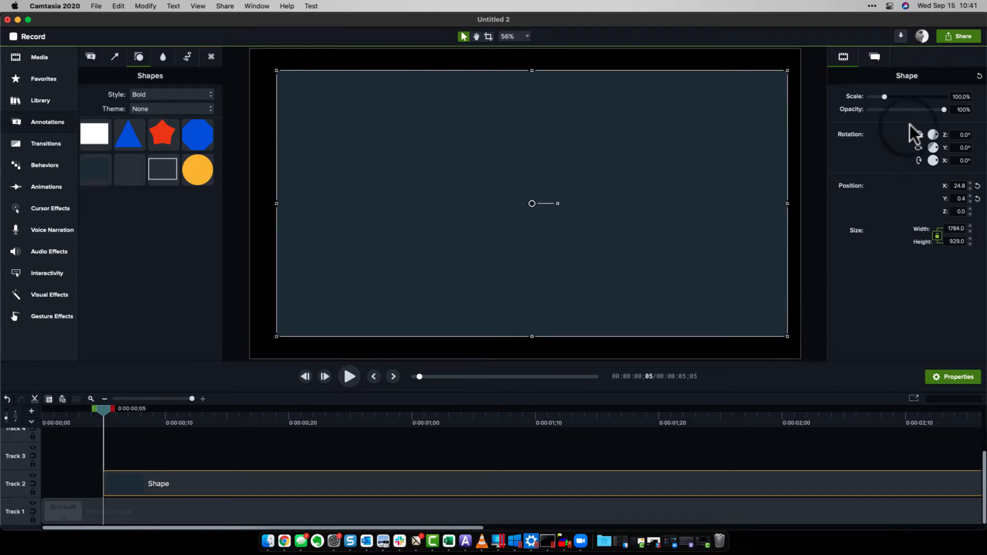
# - Set the dark overlay's opacity to 68% and move its clip to the start of the timeline
pyautogui.moveTo(941, 110); pyautogui.dragTo(921, 110)
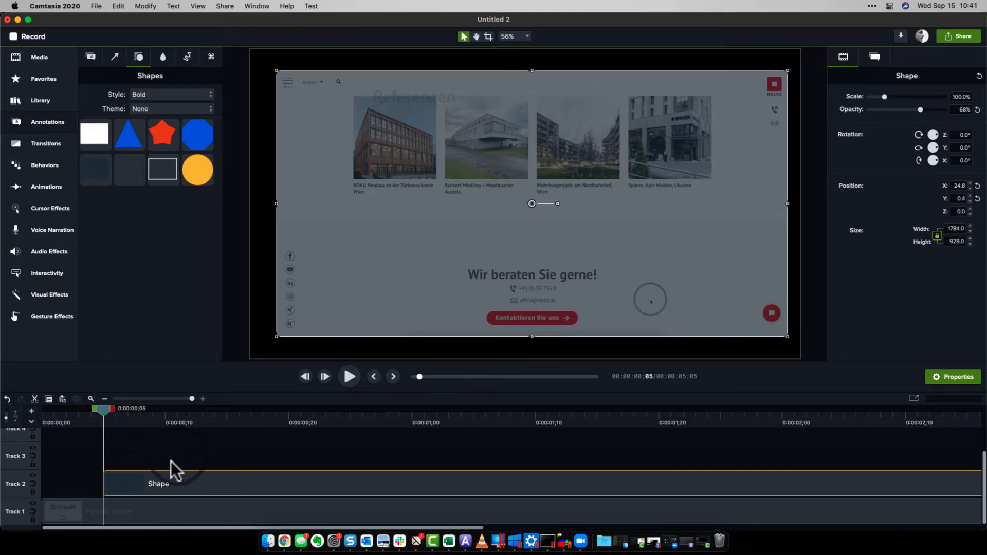
pyautogui.moveTo(109, 483); pyautogui.dragTo(35, 481)
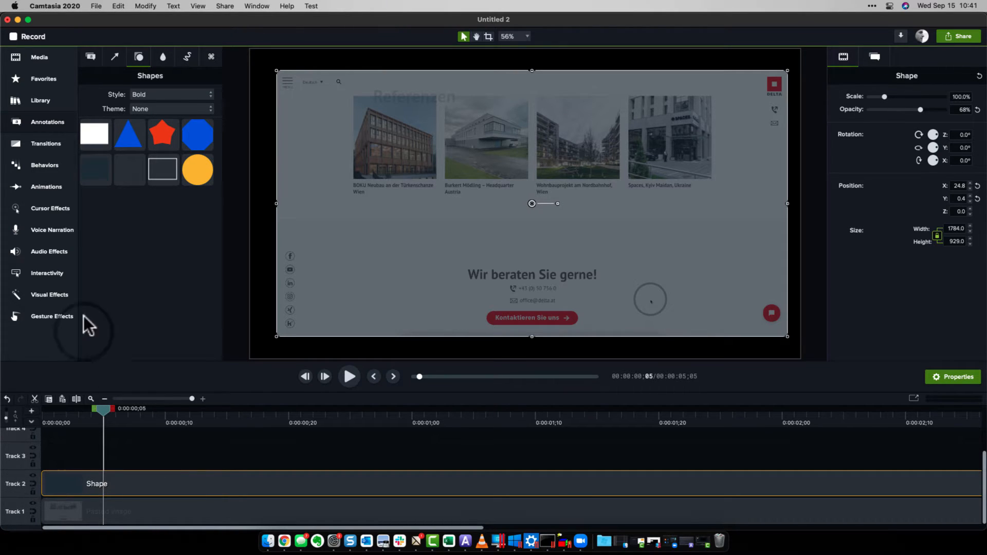
# - Add a white rectangle over the first project photo, sized about 286 by 291, and move its clip to the timeline start
pyautogui.moveTo(90, 136); pyautogui.dragTo(390, 123)
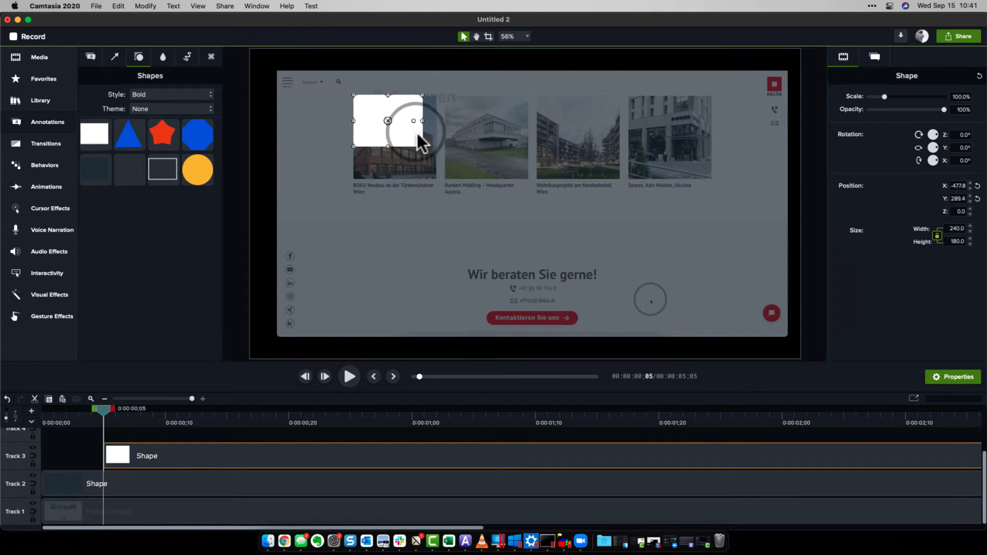
pyautogui.moveTo(430, 165); pyautogui.dragTo(434, 178)
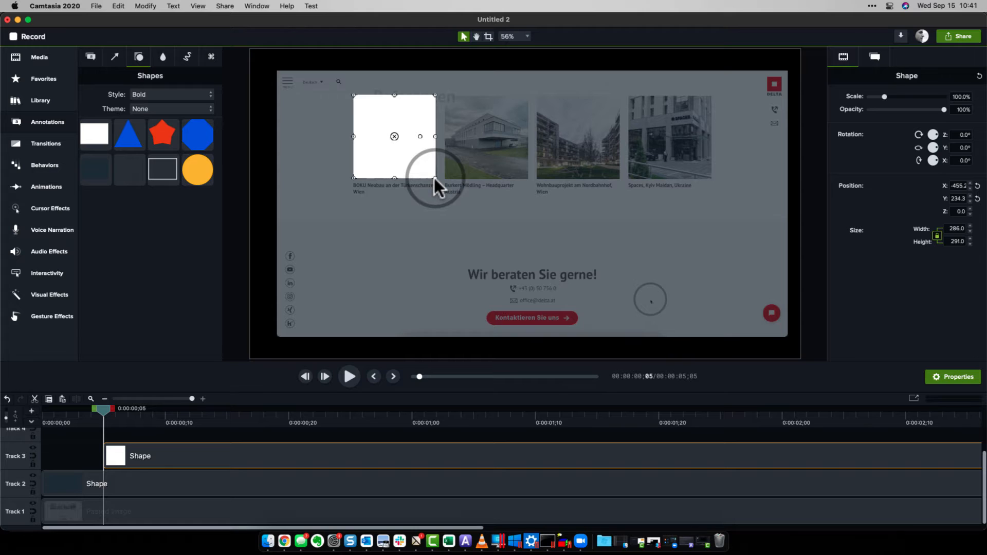
pyautogui.moveTo(106, 458); pyautogui.dragTo(17, 461)
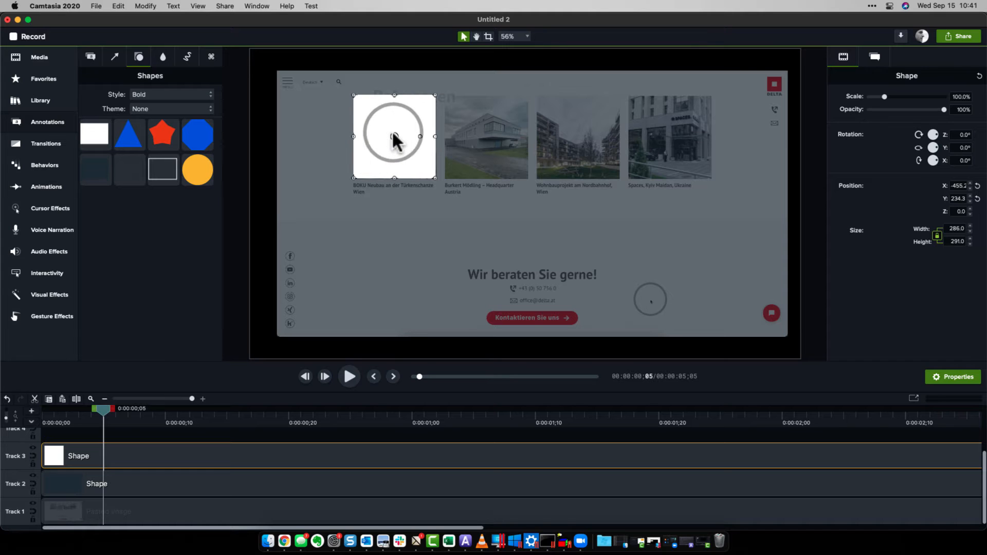
# - Try the Luminosity Invert track matte on the white rectangle's track, then reset the matte mode to None
pyautogui.click(147, 485)
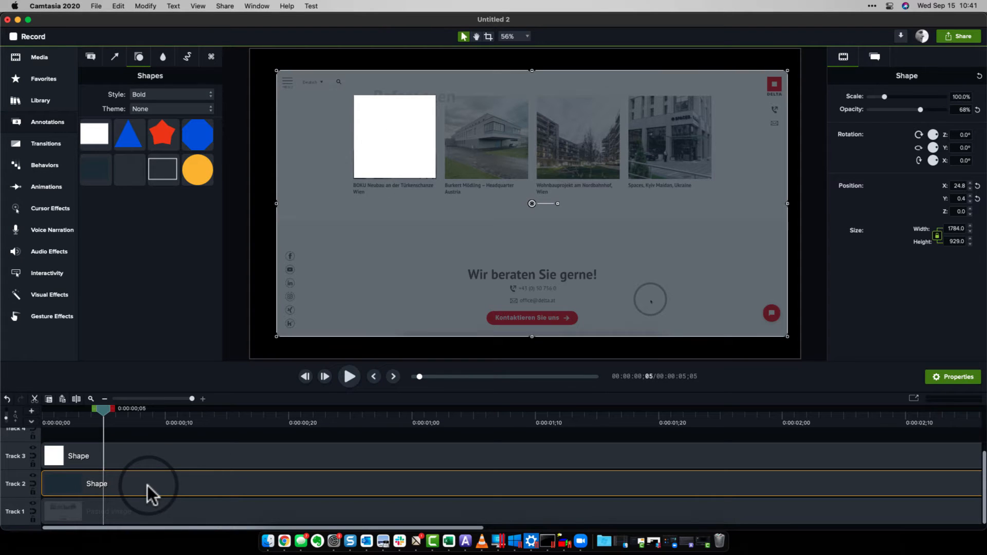
pyautogui.click(138, 460)
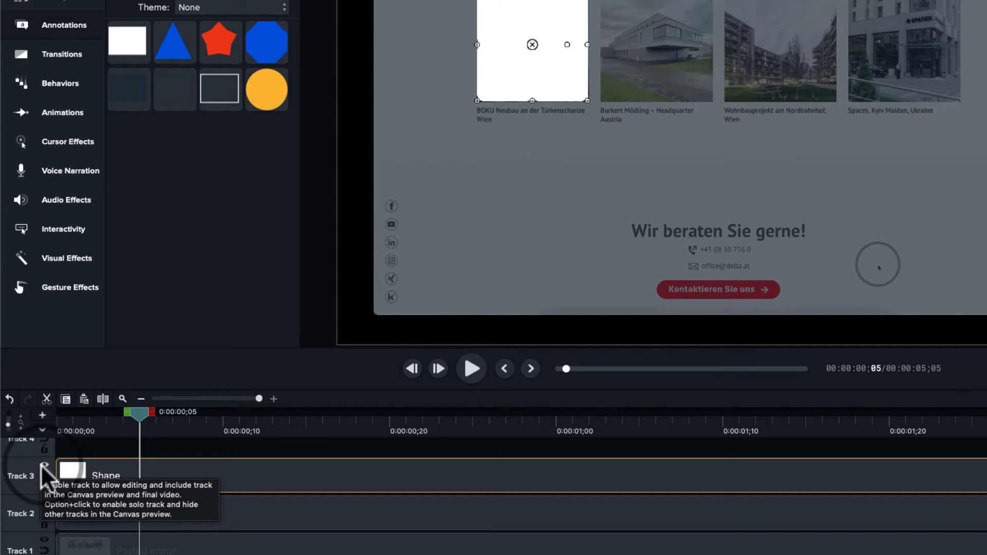
pyautogui.rightClick(42, 469)
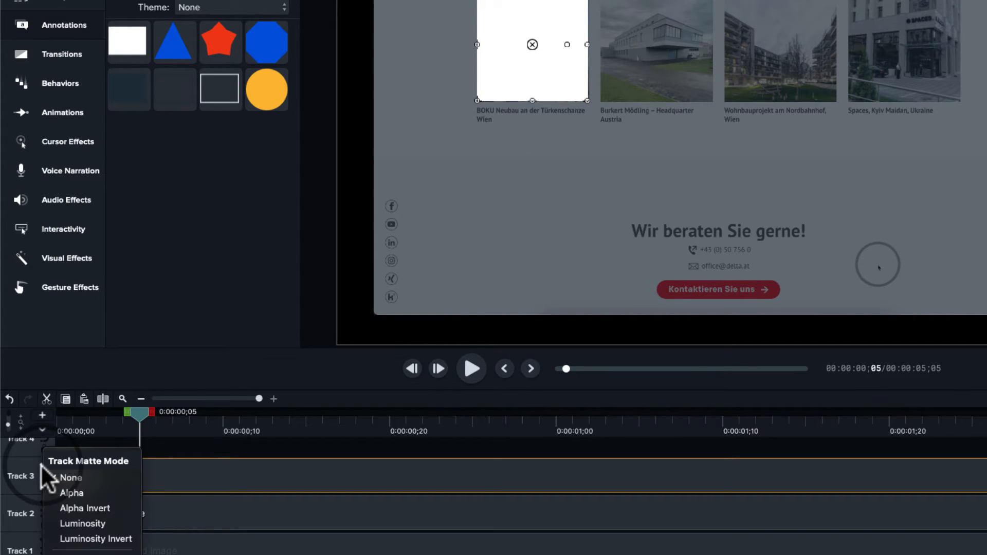
pyautogui.click(76, 540)
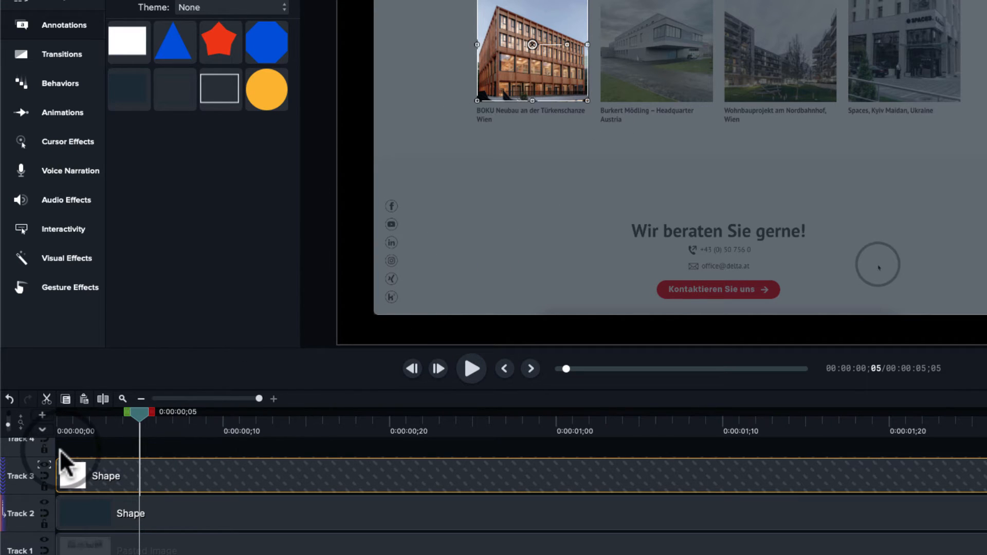
pyautogui.click(42, 465)
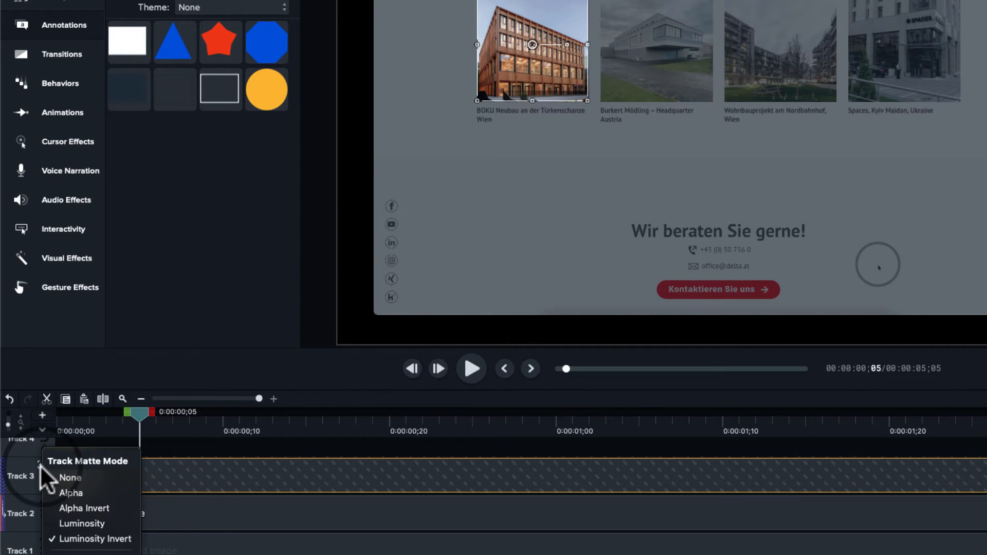
pyautogui.click(73, 477)
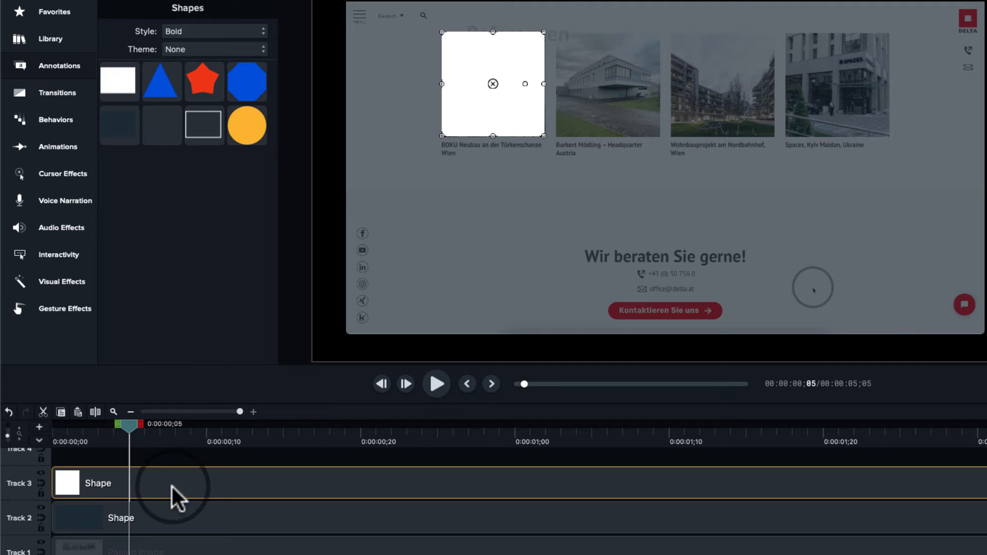
# - Paste a copy of the white rectangle onto a new track, align it to the start, and place it over the fourth project photo
pyautogui.hotkey('ctrl', 'v')
pyautogui.moveTo(211, 462); pyautogui.dragTo(85, 465)
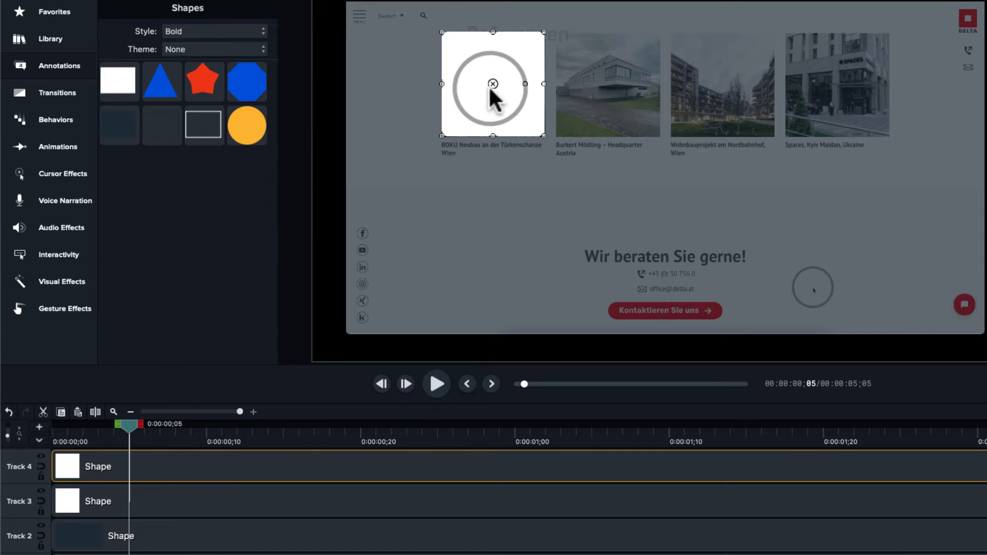
pyautogui.moveTo(499, 95); pyautogui.dragTo(837, 94)
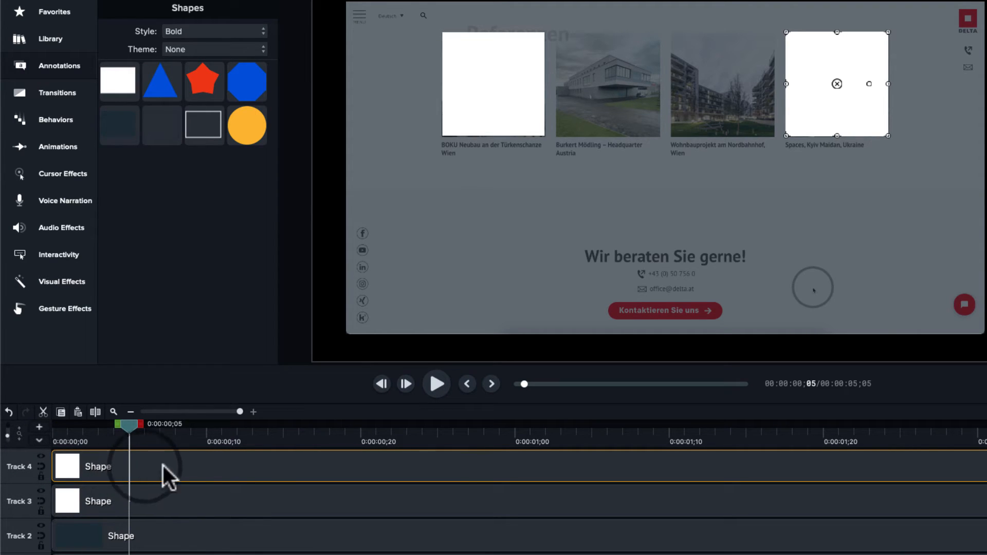
# - Select both white rectangle clips and group them
pyautogui.keyDown('shift'); pyautogui.click(196, 503); pyautogui.keyUp('shift')
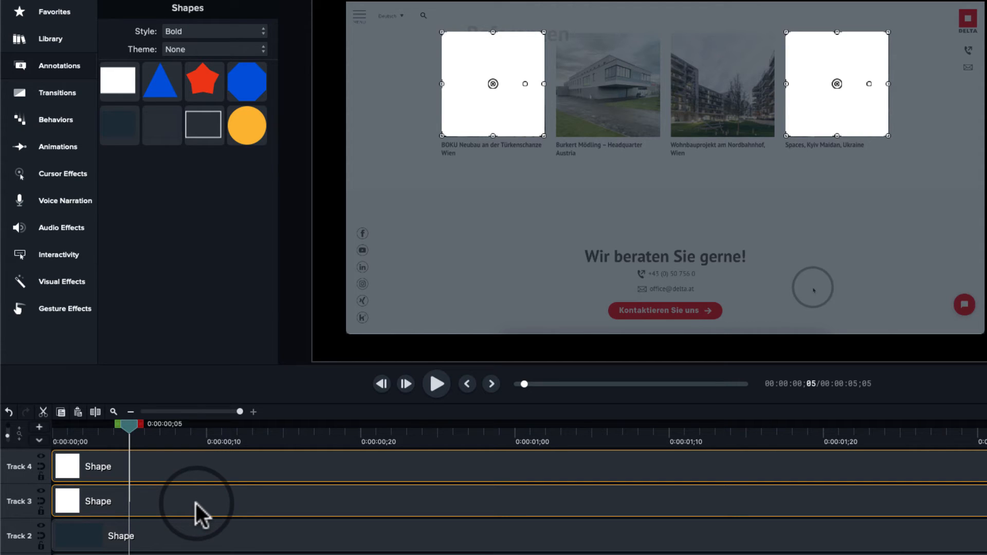
pyautogui.rightClick(196, 504)
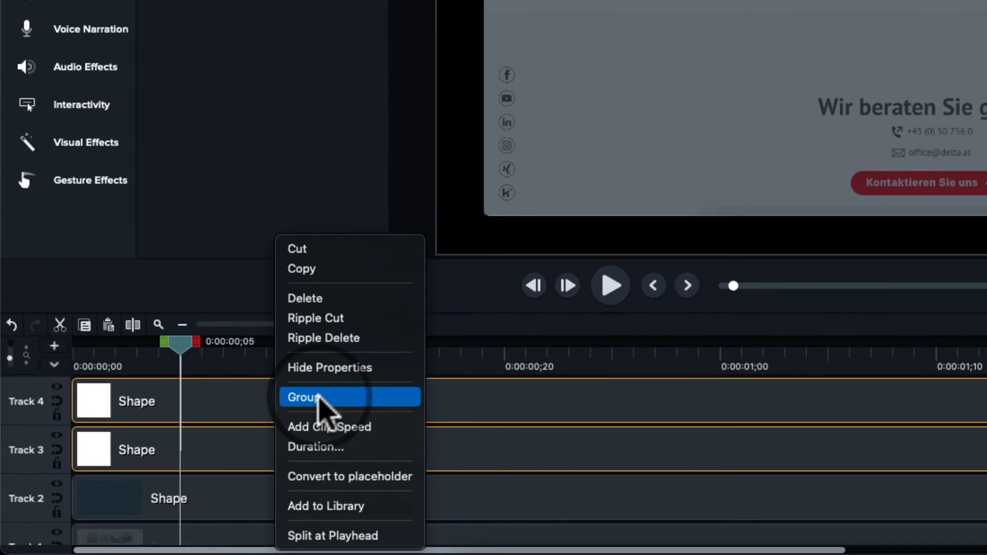
pyautogui.click(272, 428)
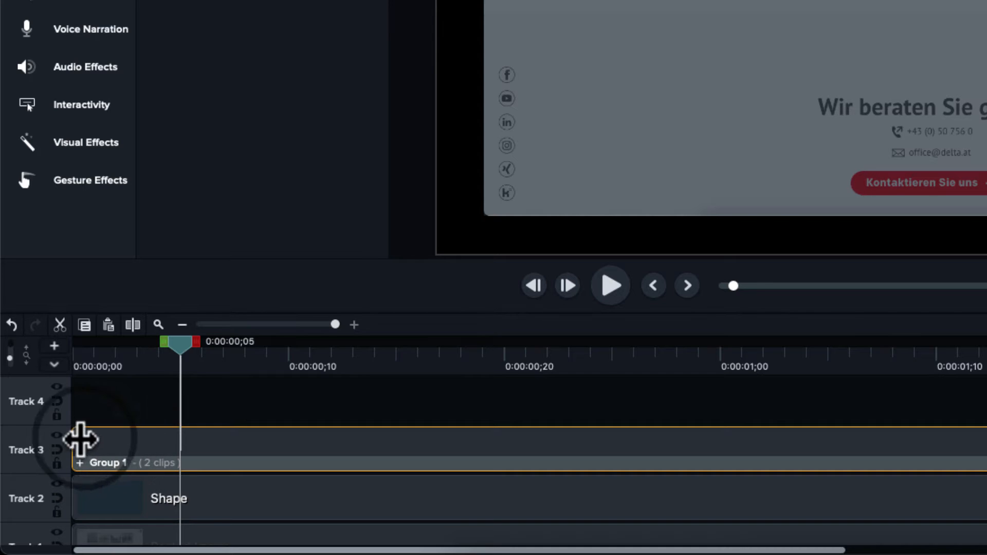
# - Set the group's track matte mode to Luminosity Invert and reselect the group
pyautogui.click(57, 439)
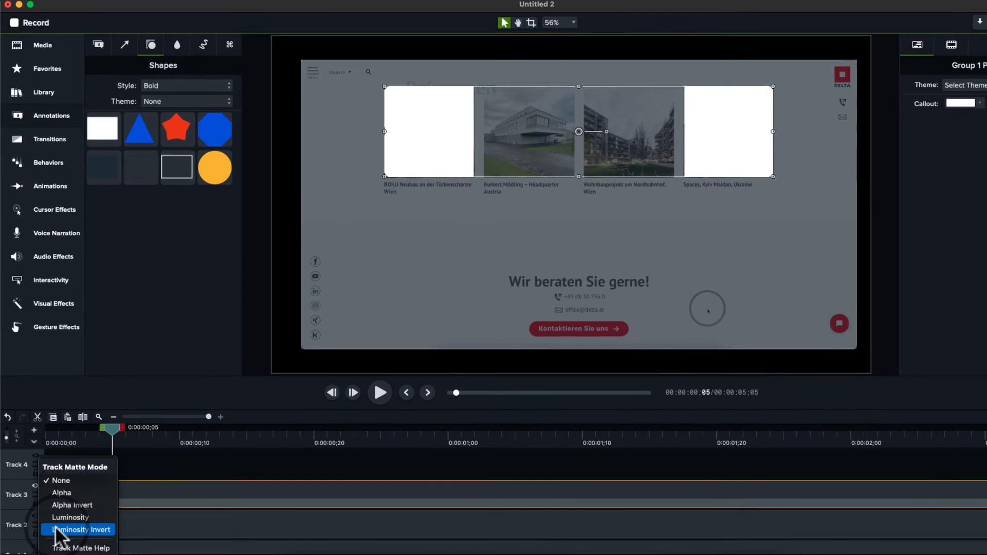
pyautogui.click(56, 529)
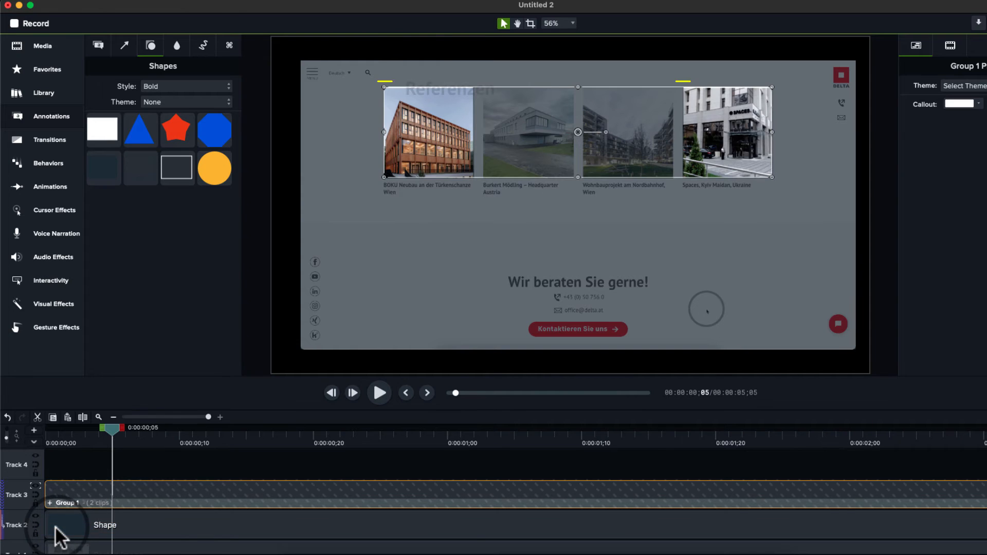
pyautogui.click(201, 452)
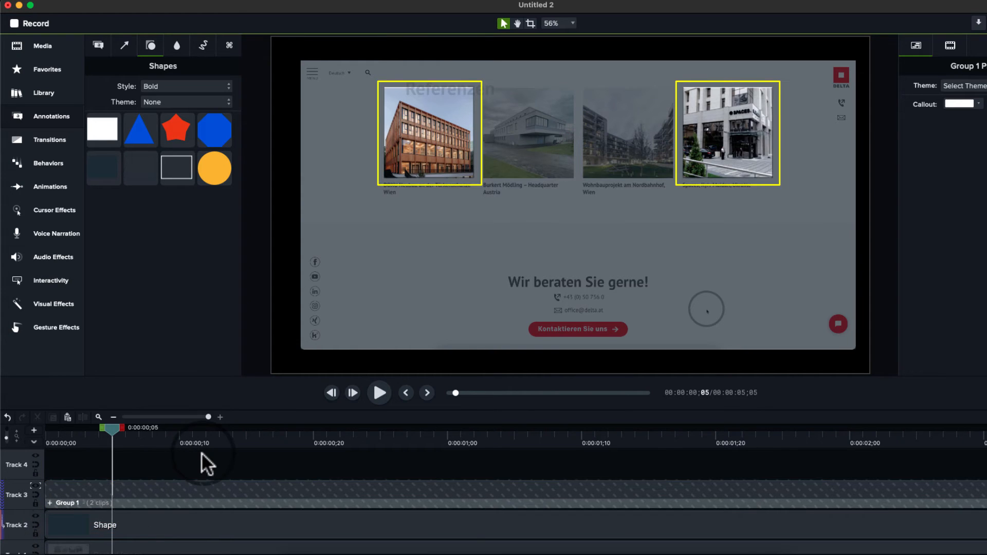
pyautogui.click(109, 492)
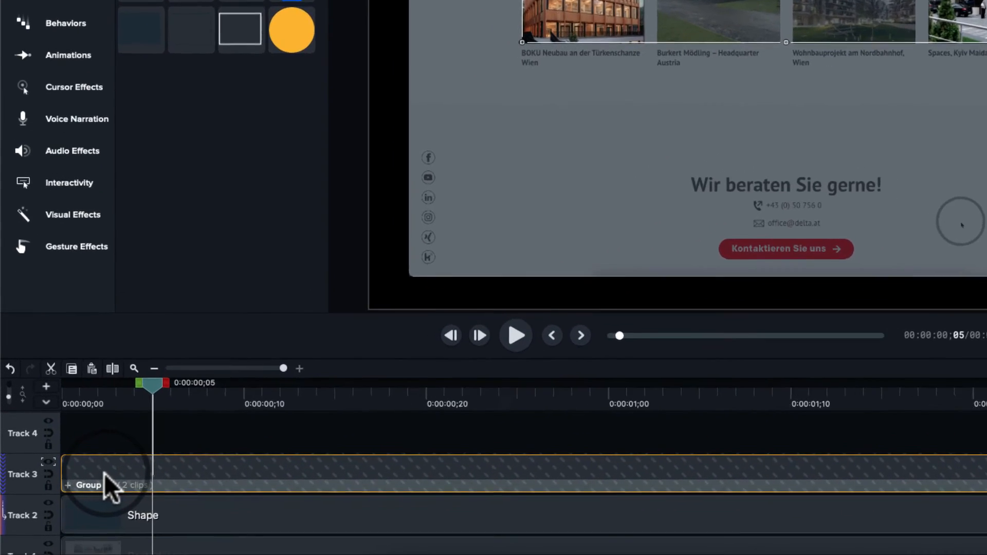
# - Rename the group two squares
pyautogui.rightClick(82, 498)
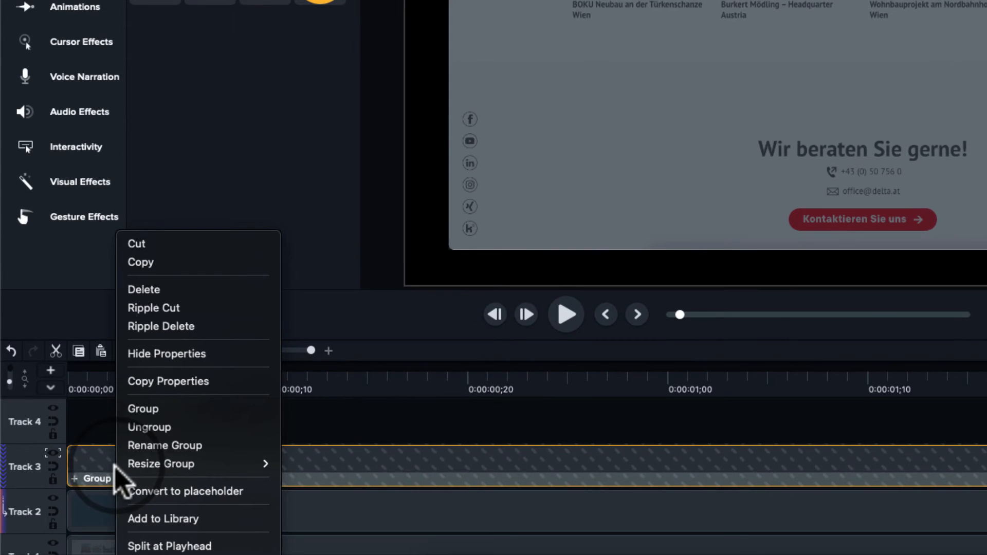
pyautogui.click(150, 447)
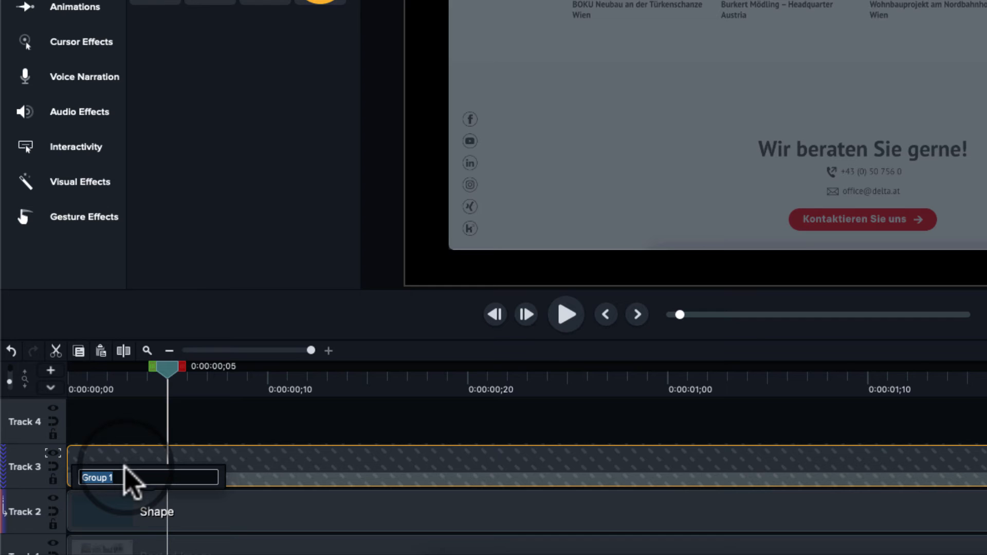
pyautogui.write('two squ')
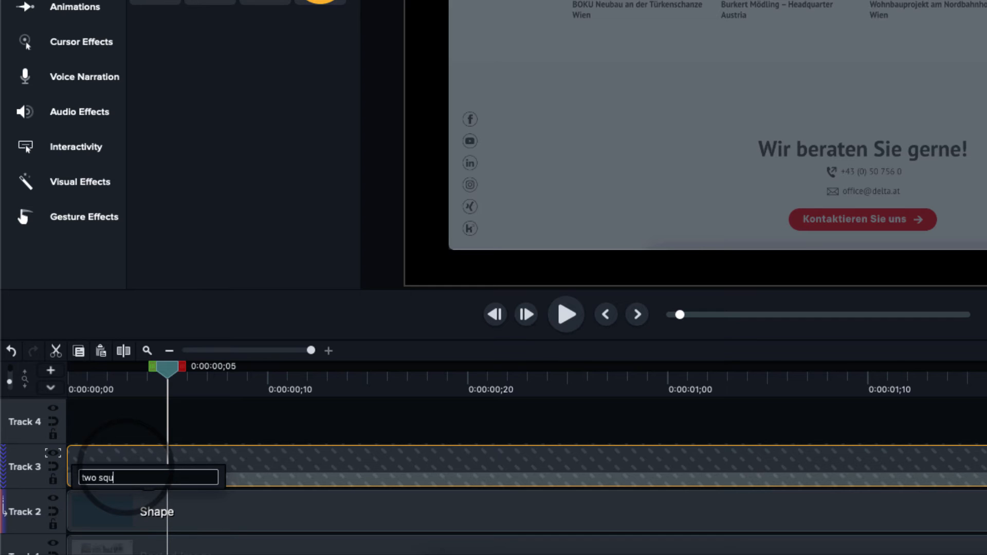
pyautogui.write('ares')
pyautogui.press('Return')
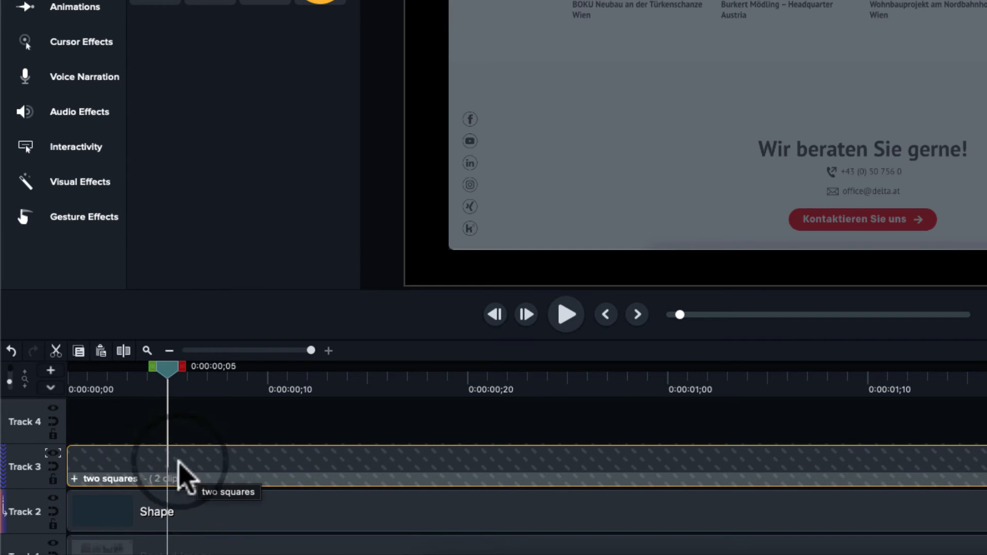
# - Group the dark overlay shape clip on its track
pyautogui.click(146, 514)
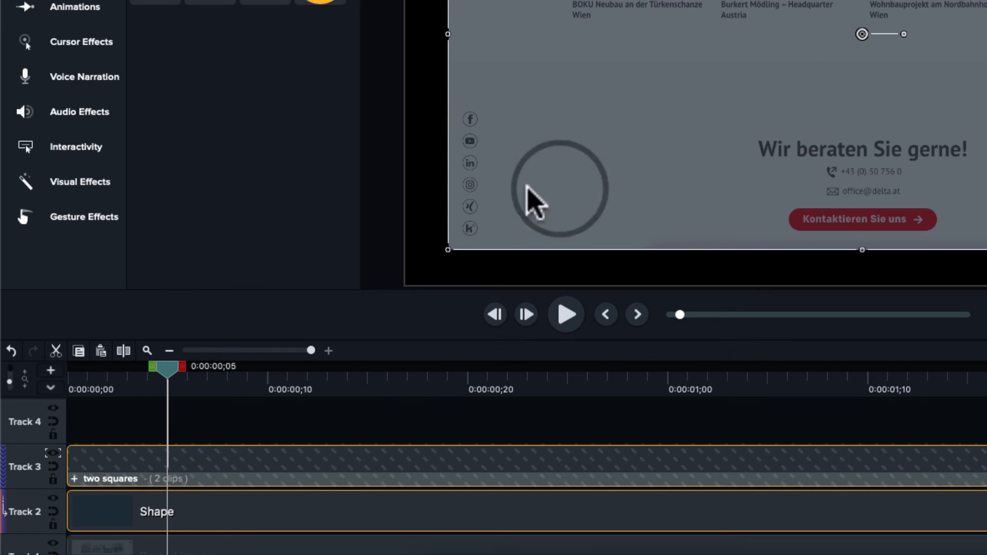
pyautogui.rightClick(201, 498)
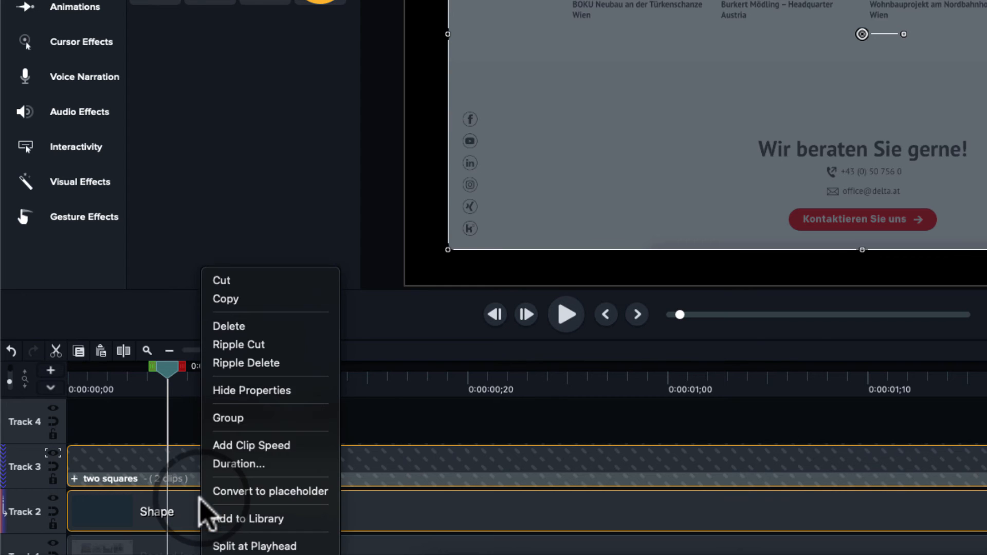
pyautogui.click(237, 419)
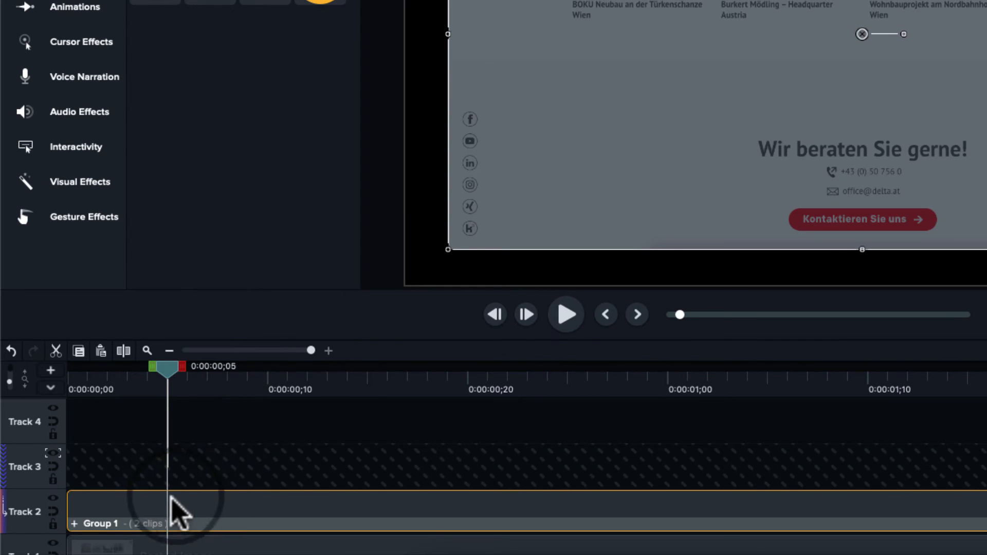
# - Set Track 3's track matte mode to None
pyautogui.rightClick(138, 520)
pyautogui.click(50, 457)
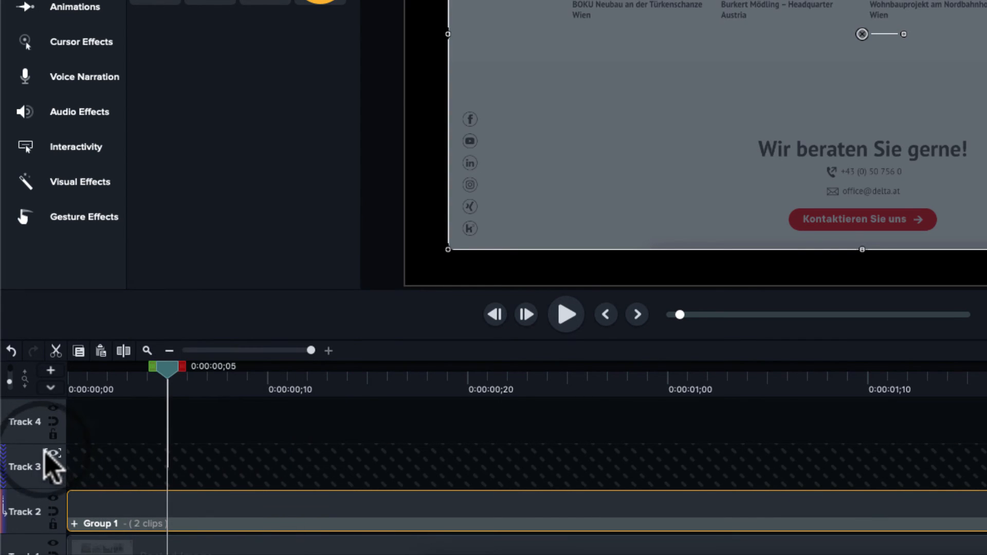
pyautogui.click(52, 453)
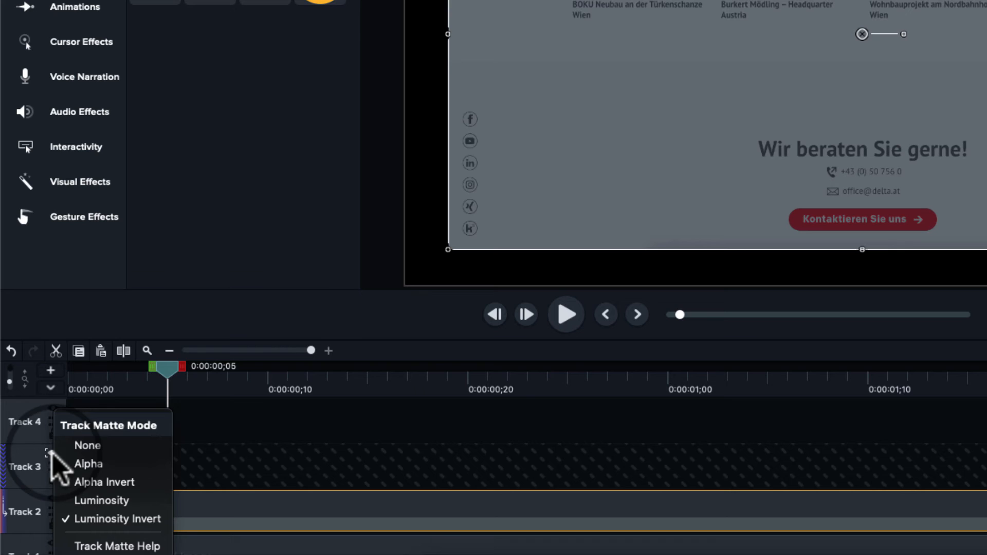
pyautogui.click(100, 448)
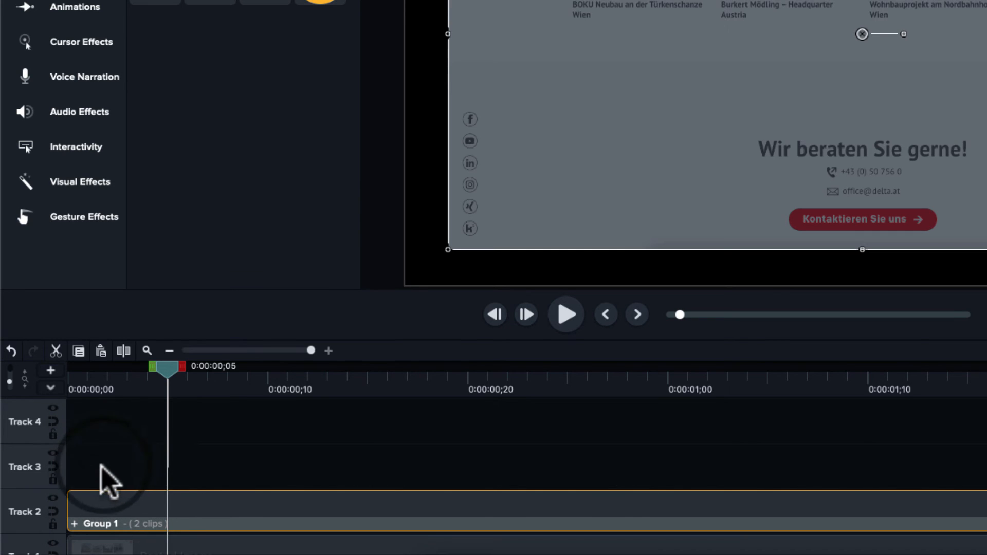
# - Rename the dark overlay group 2 Spotlights
pyautogui.rightClick(100, 509)
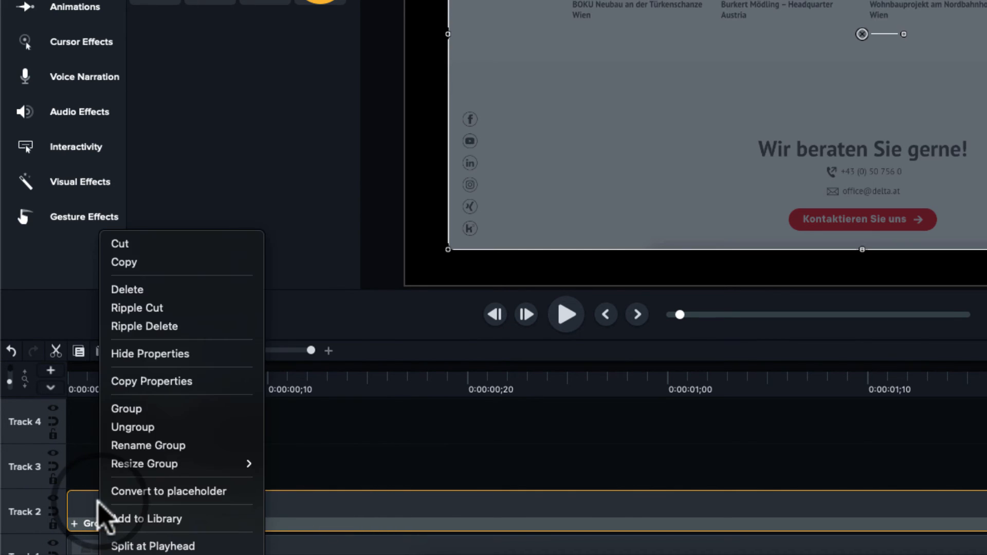
pyautogui.click(123, 447)
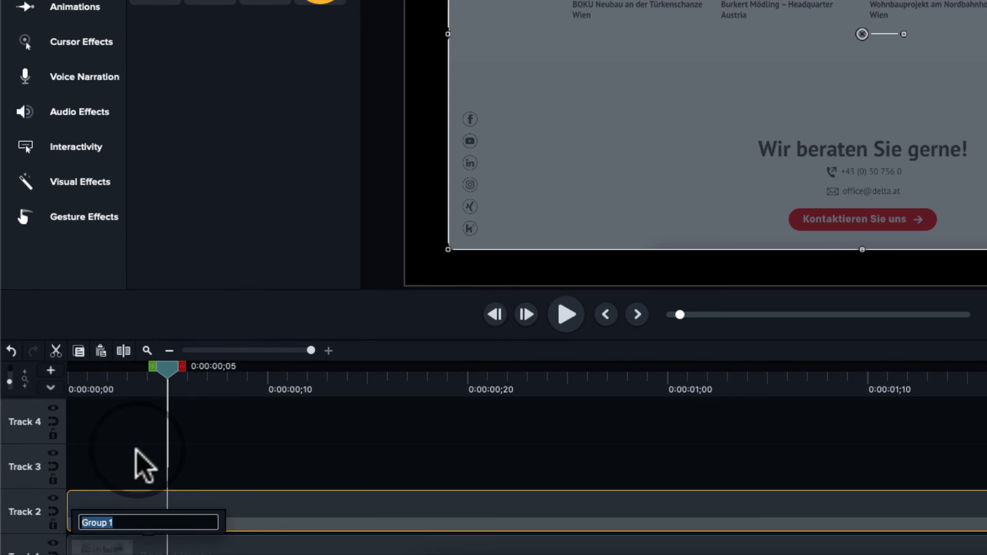
pyautogui.write('2')
pyautogui.press('BackSpace')
pyautogui.press('BackSpace')
pyautogui.press('BackSpace')
pyautogui.press('BackSpace')
pyautogui.press('Return')
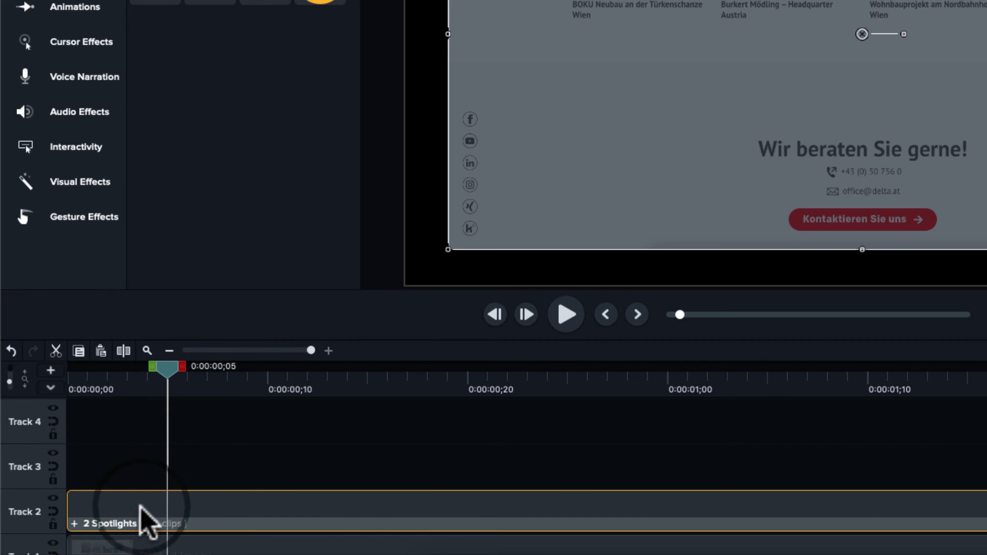
# - Move the 2 Spotlights group later on the timeline so it starts at about 0:00:10
pyautogui.moveTo(70, 507); pyautogui.dragTo(278, 497)
pyautogui.moveTo(85, 387); pyautogui.dragTo(198, 392)
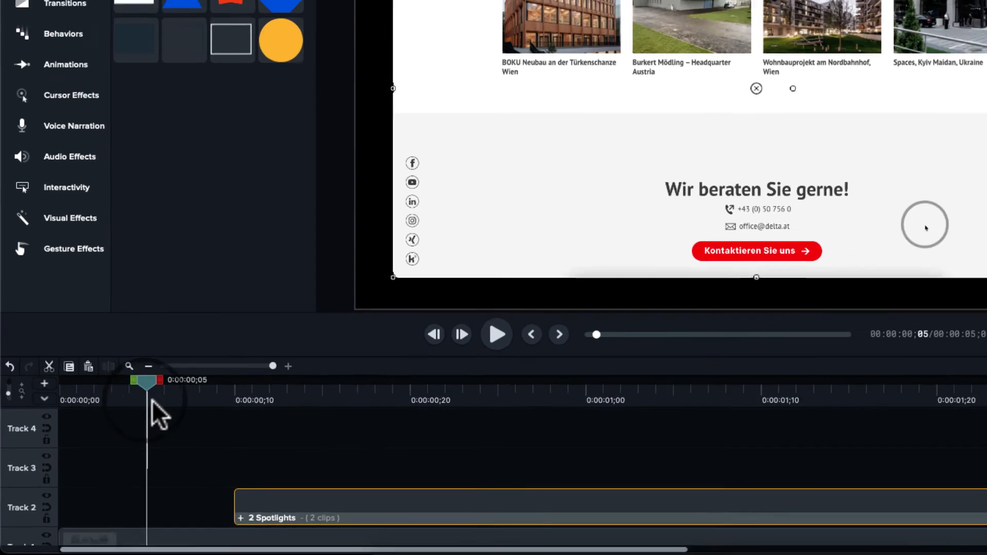
pyautogui.moveTo(124, 425); pyautogui.dragTo(180, 429)
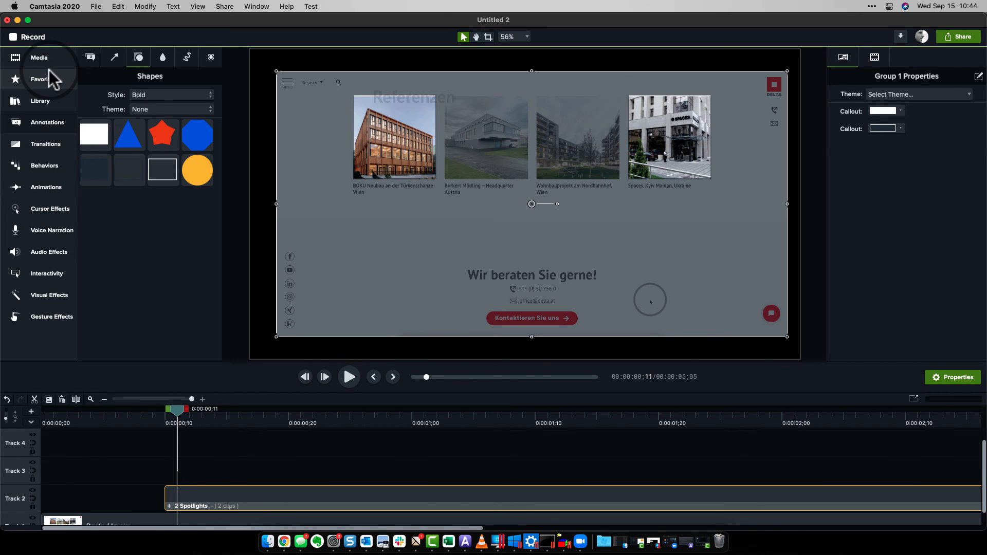
# - Add a Fade transition to the start of the 2 Spotlights group and scrub through it
pyautogui.click(49, 144)
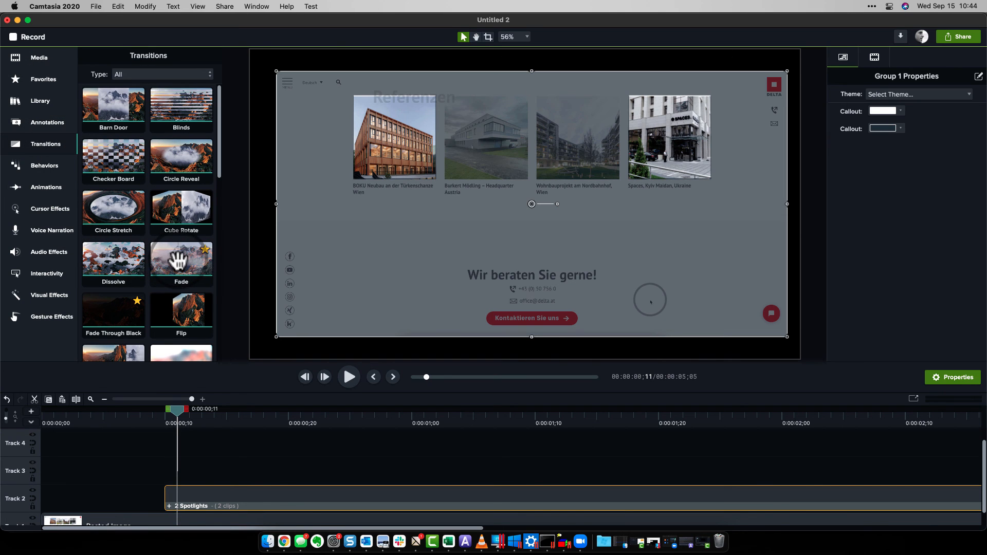
pyautogui.moveTo(180, 261); pyautogui.dragTo(201, 498)
pyautogui.moveTo(53, 409); pyautogui.dragTo(398, 418)
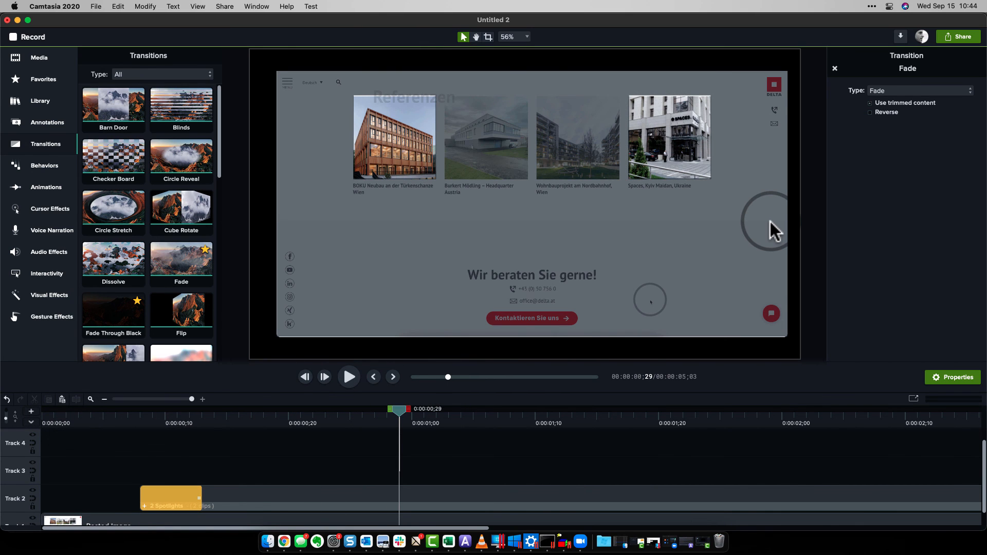